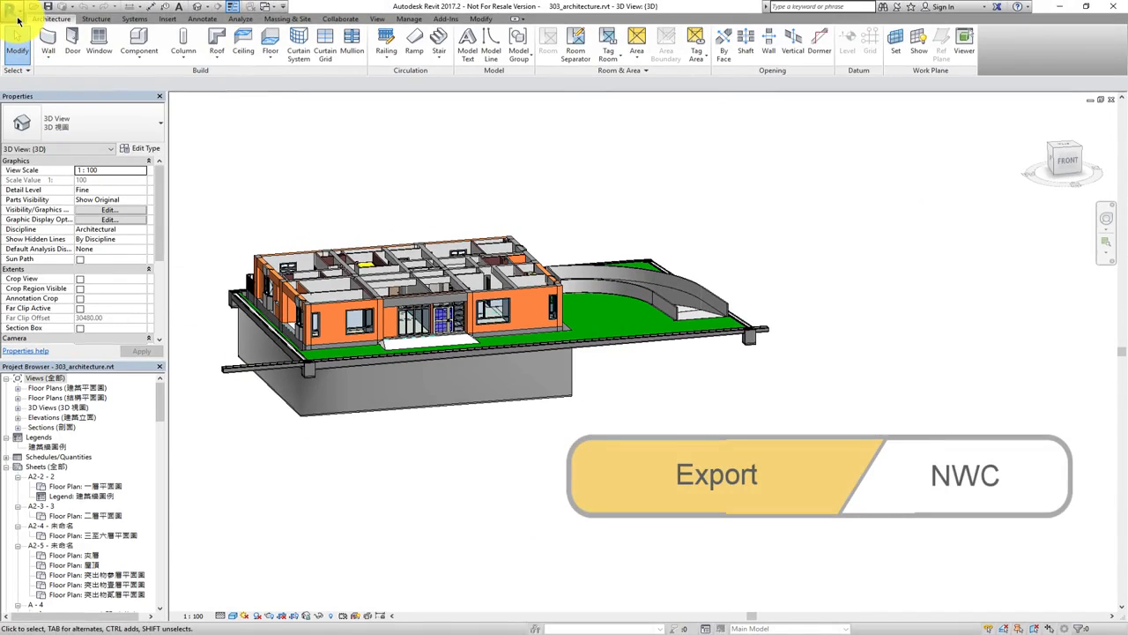
Open the NWC export for the 3D scene and check the Desktop for the architecture, drainage and watersupply cache files
{"action": "left_click", "coordinate": [17, 19]}
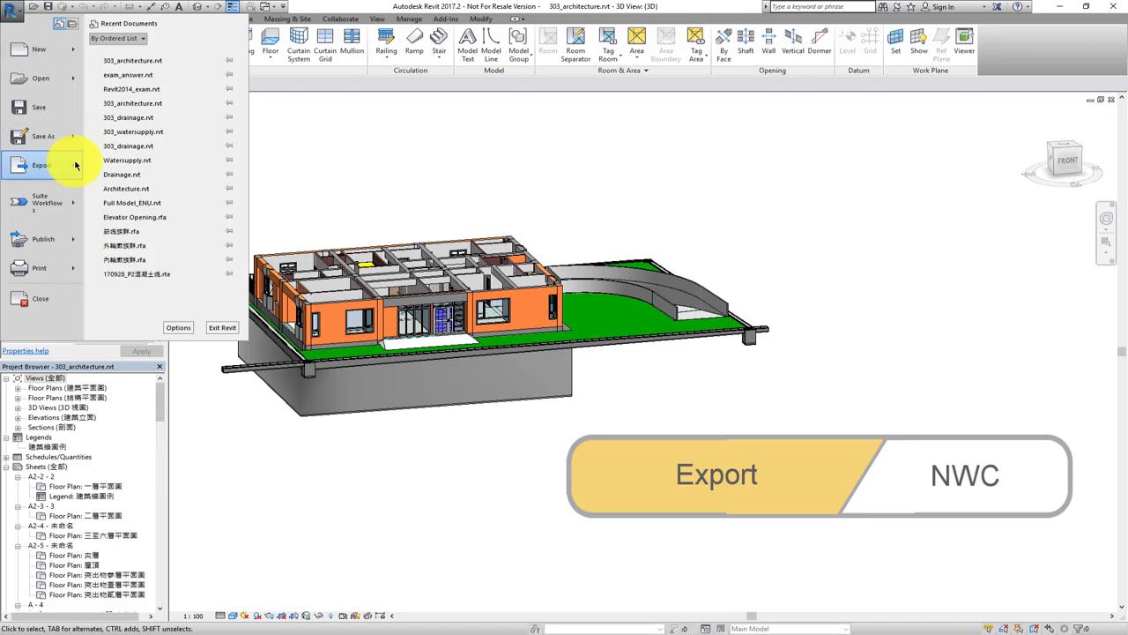
{"action": "left_click", "coordinate": [76, 165]}
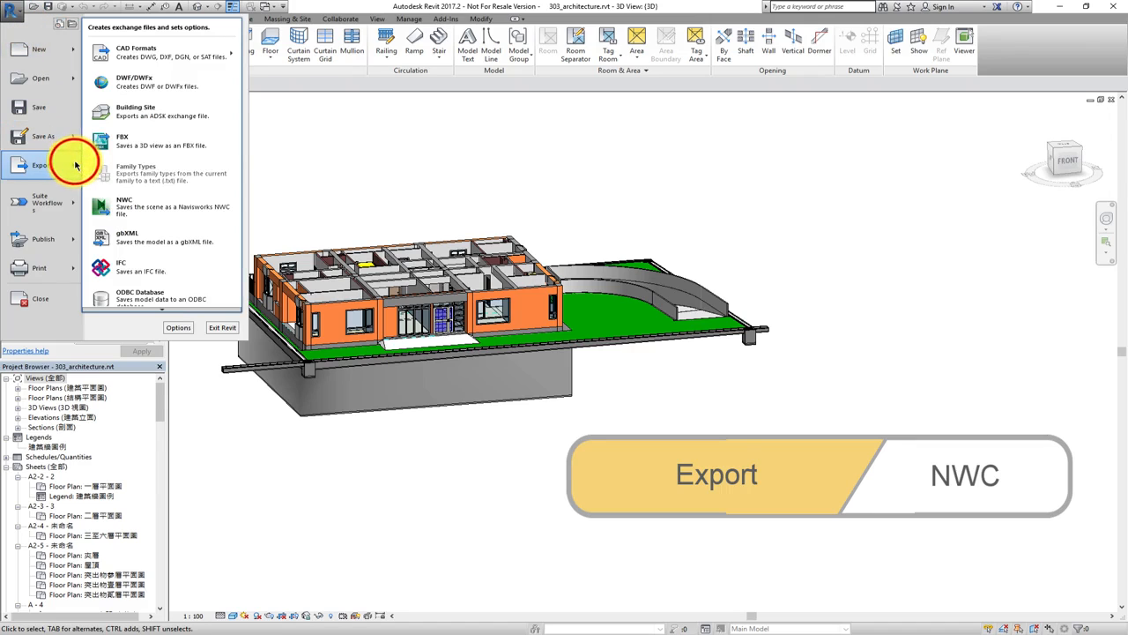
{"action": "left_click", "coordinate": [182, 211]}
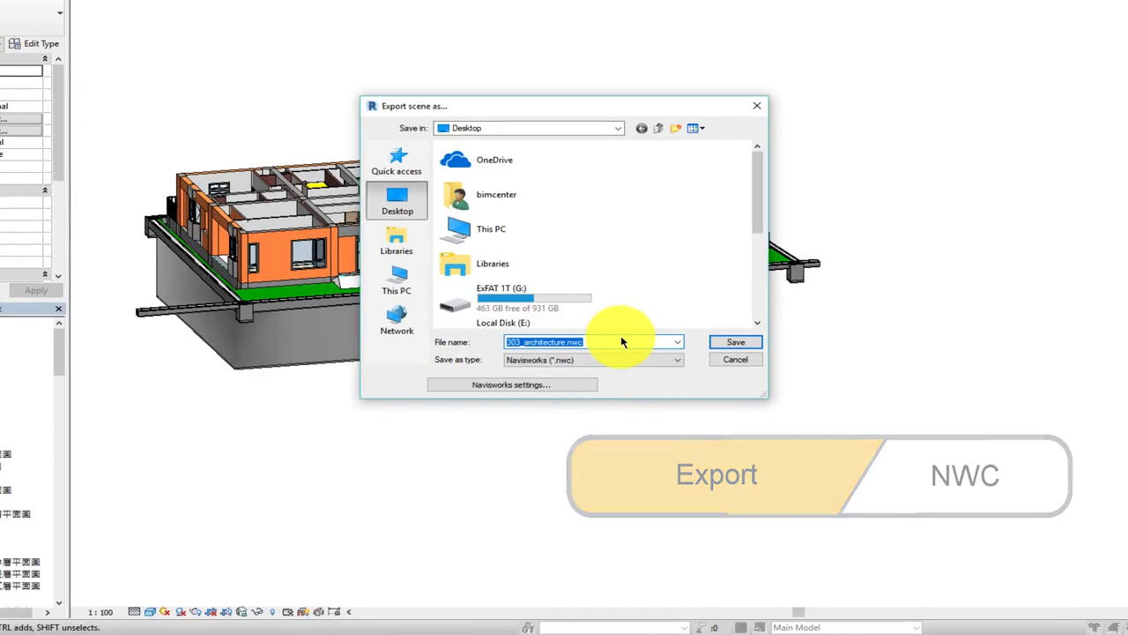
{"action": "left_click", "coordinate": [619, 326]}
{"action": "scroll", "coordinate": [617, 289], "scroll_direction": "down", "scroll_amount": 5}
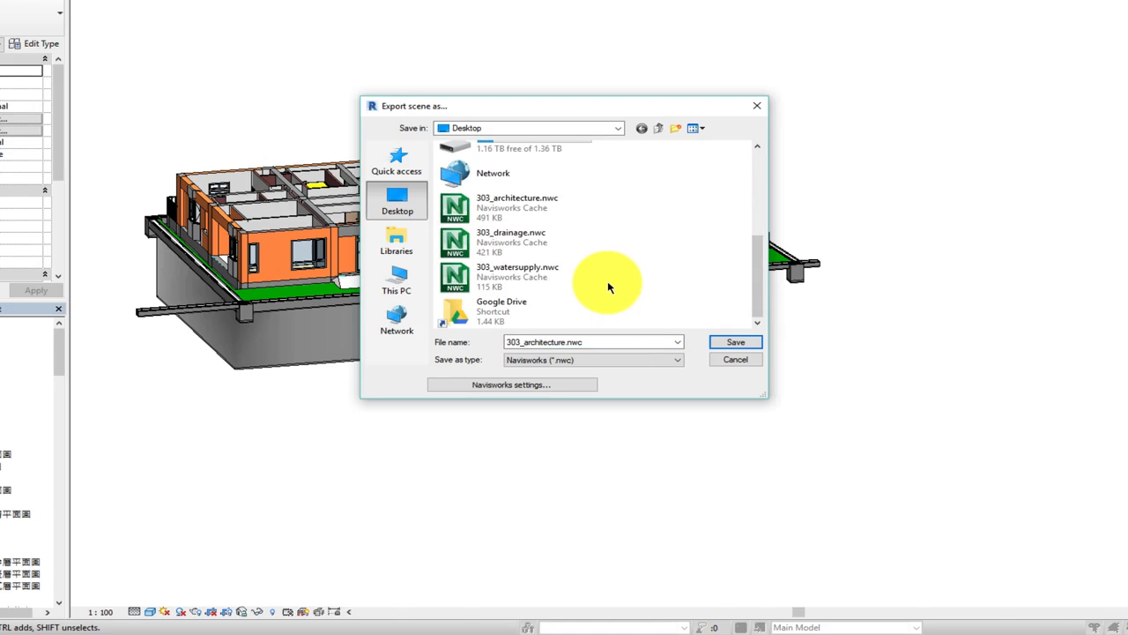
{"action": "left_click", "coordinate": [531, 238]}
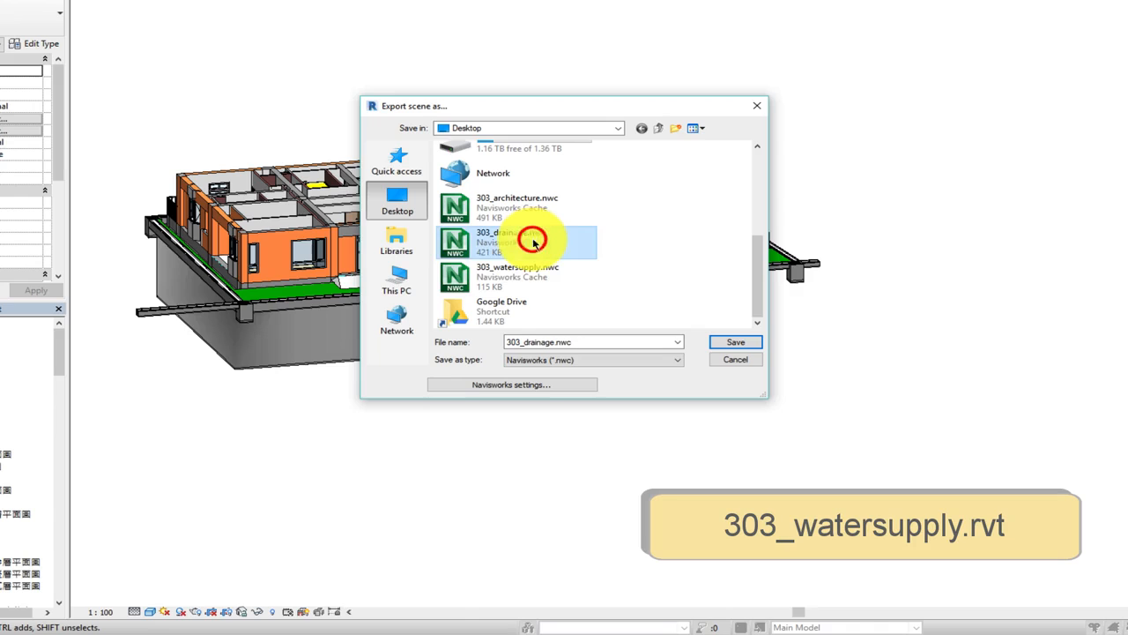
{"action": "left_click", "coordinate": [540, 274]}
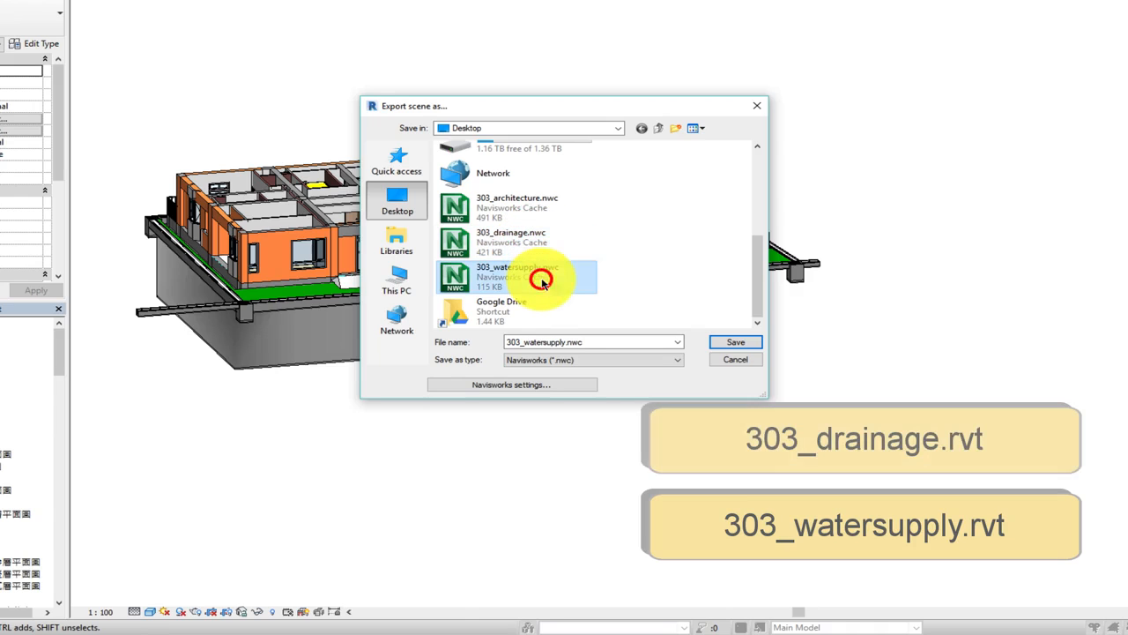
{"action": "left_click", "coordinate": [643, 290]}
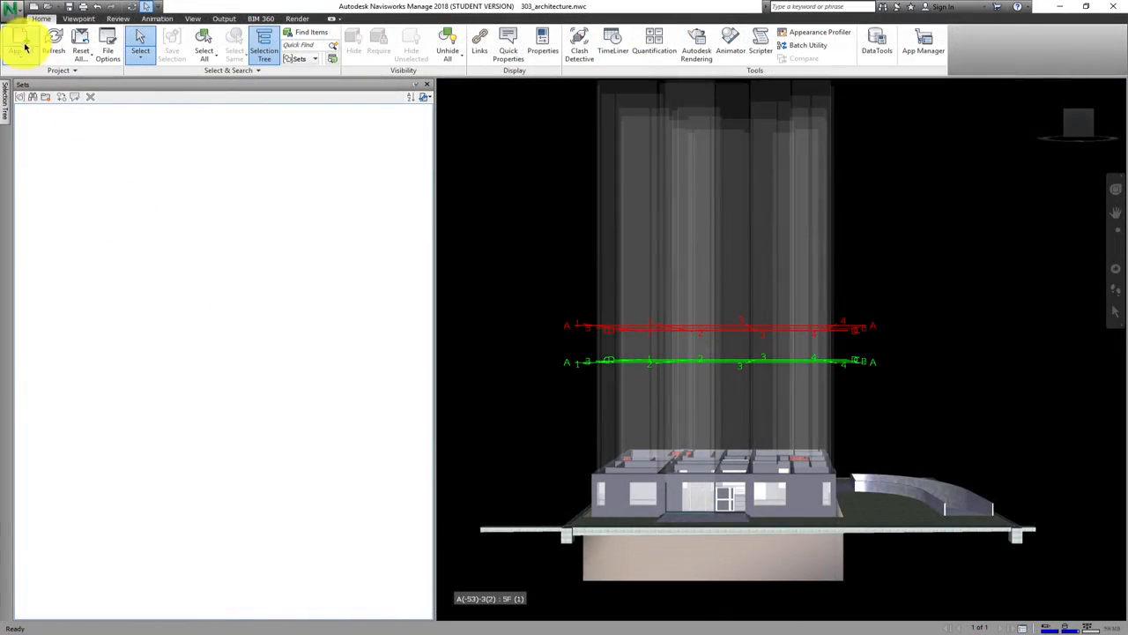
{"action": "left_click", "coordinate": [10, 9]}
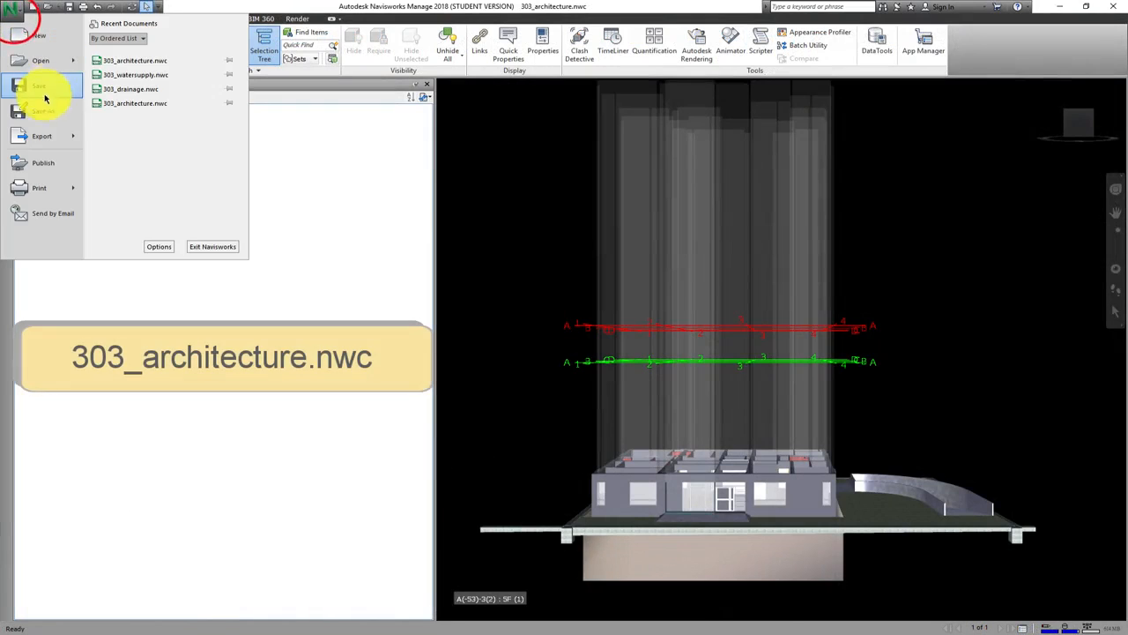
{"action": "left_click", "coordinate": [41, 60]}
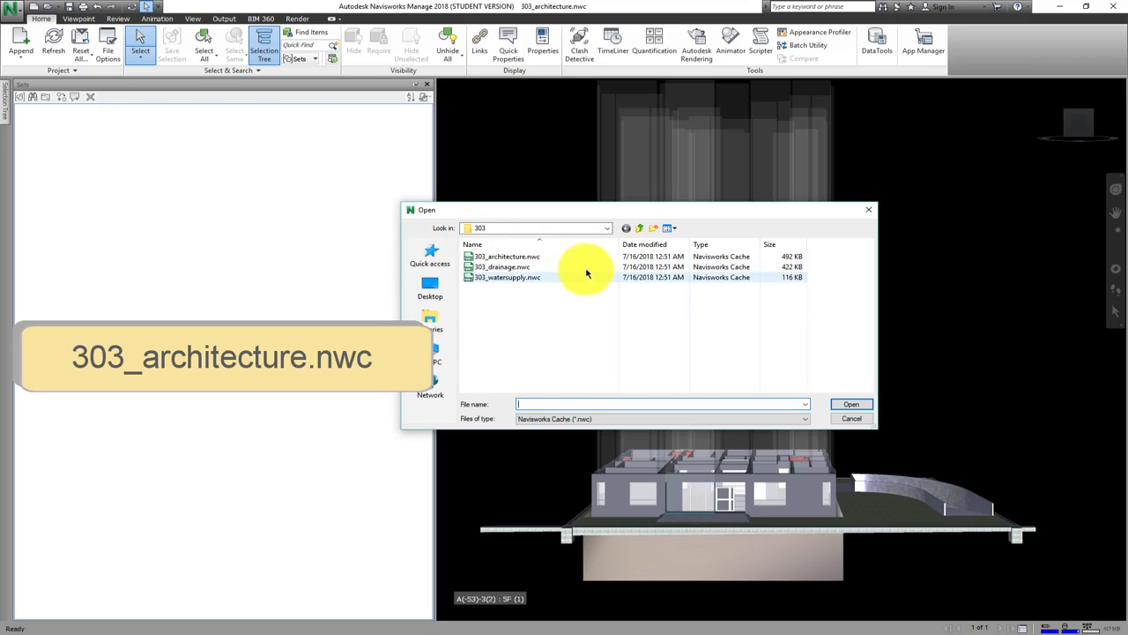
{"action": "left_click", "coordinate": [559, 257]}
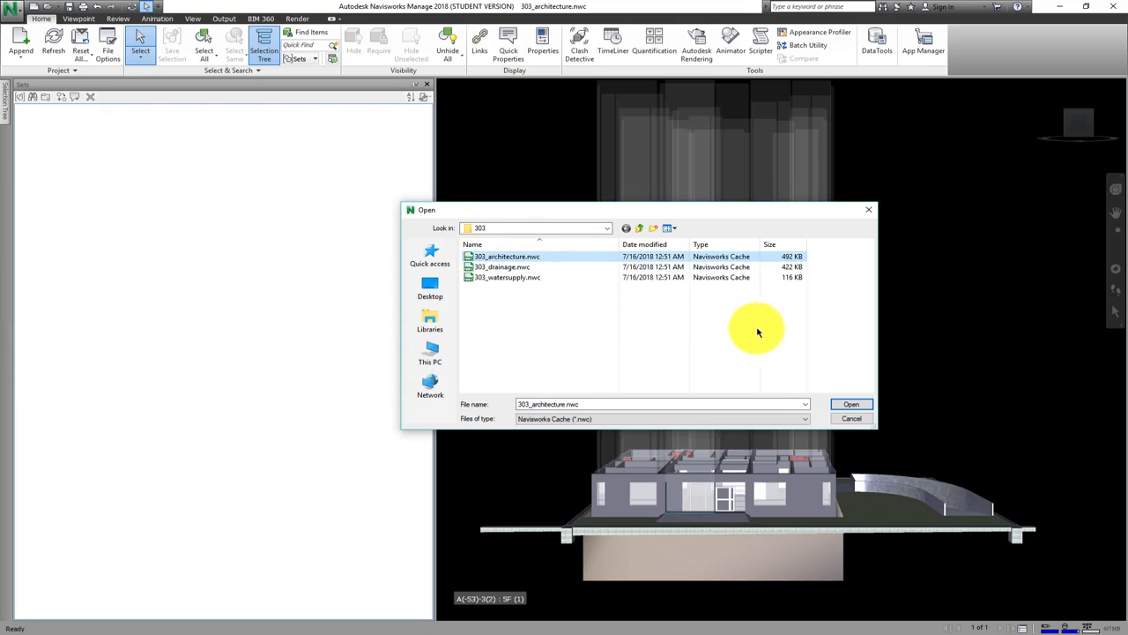
{"action": "left_click", "coordinate": [869, 208]}
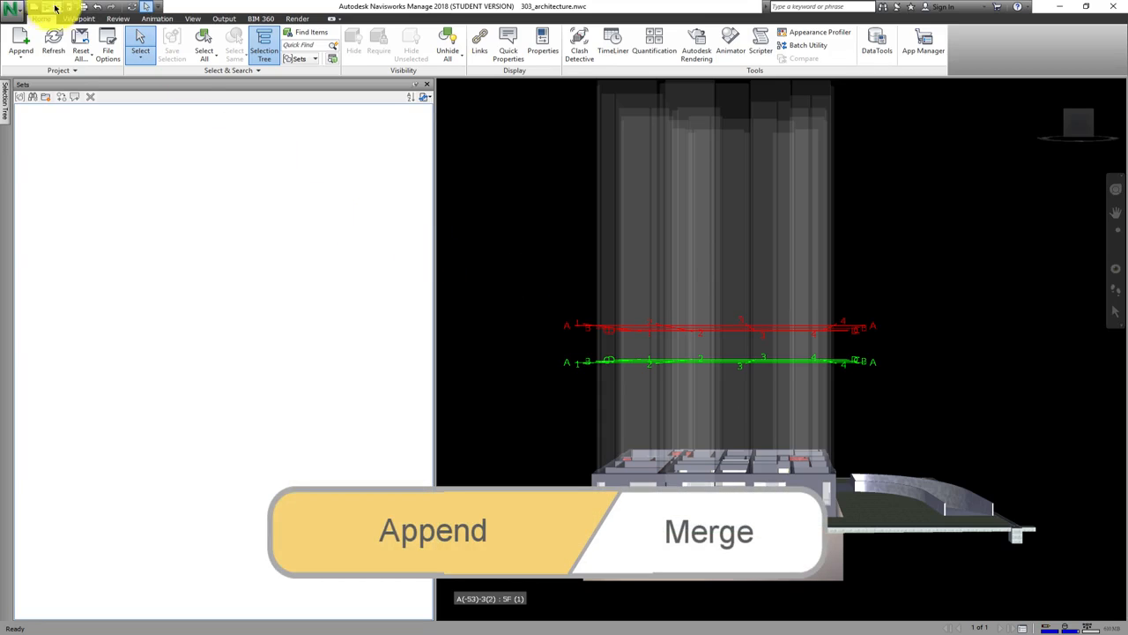
Merge 303_drainage.nwc and 303_watersupply.nwc from the 303 folder into the open architecture model
{"action": "left_click", "coordinate": [21, 54]}
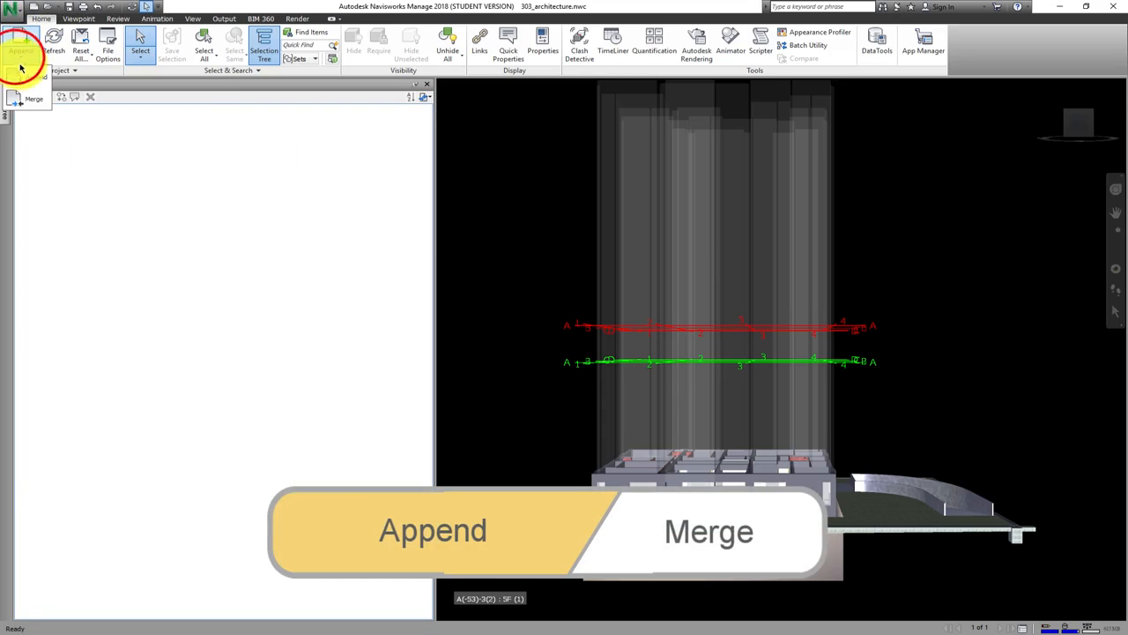
{"action": "left_click", "coordinate": [28, 101]}
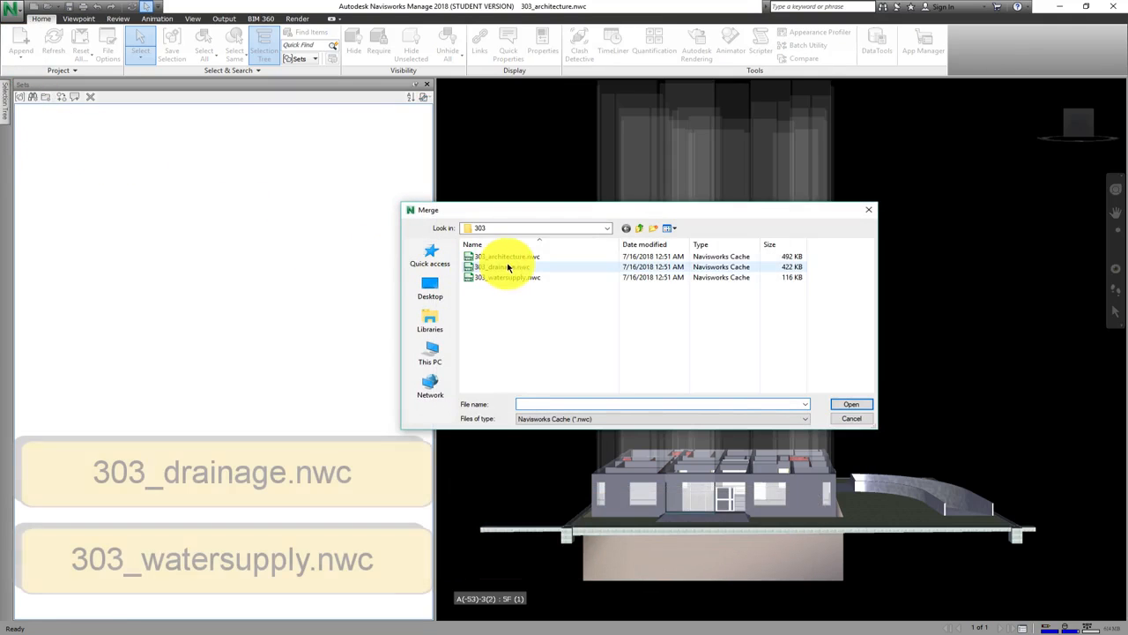
{"action": "left_click", "coordinate": [516, 279]}
{"action": "left_click", "coordinate": [504, 267], "text": "ctrl"}
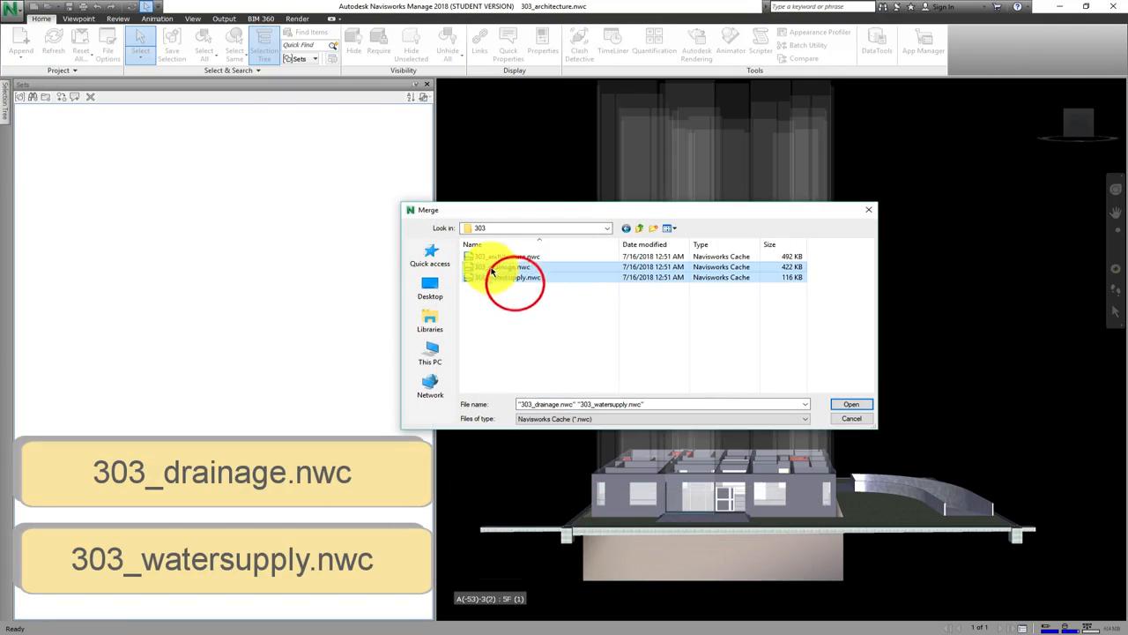
{"action": "left_click", "coordinate": [845, 406]}
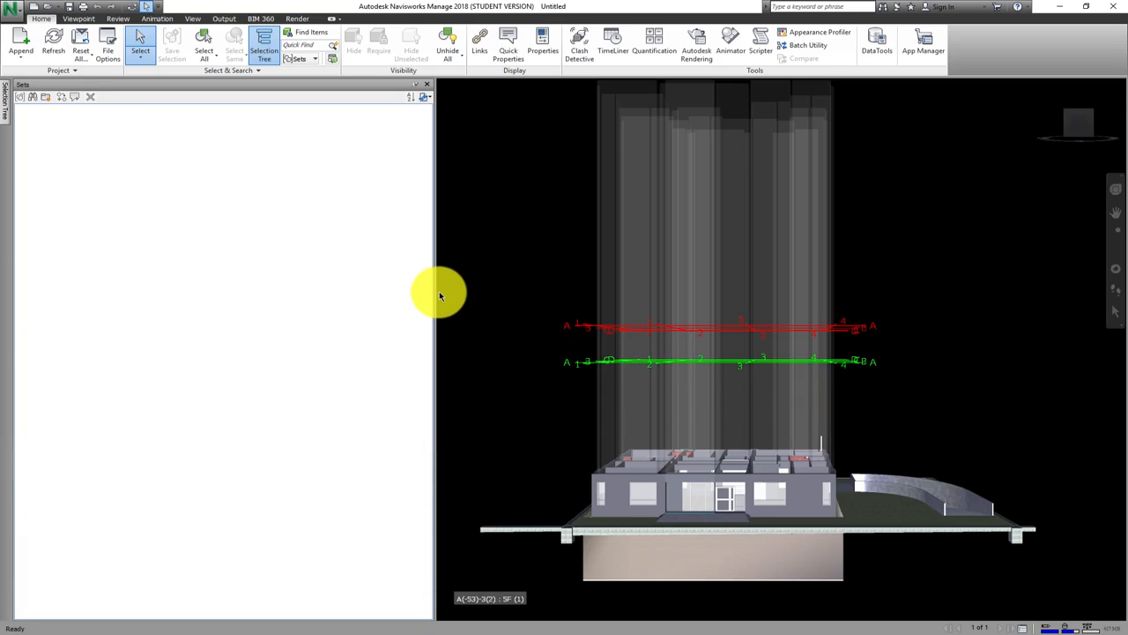
Start Clash Detective and add a new clash test, keeping the name Test 1
{"action": "left_click", "coordinate": [577, 53]}
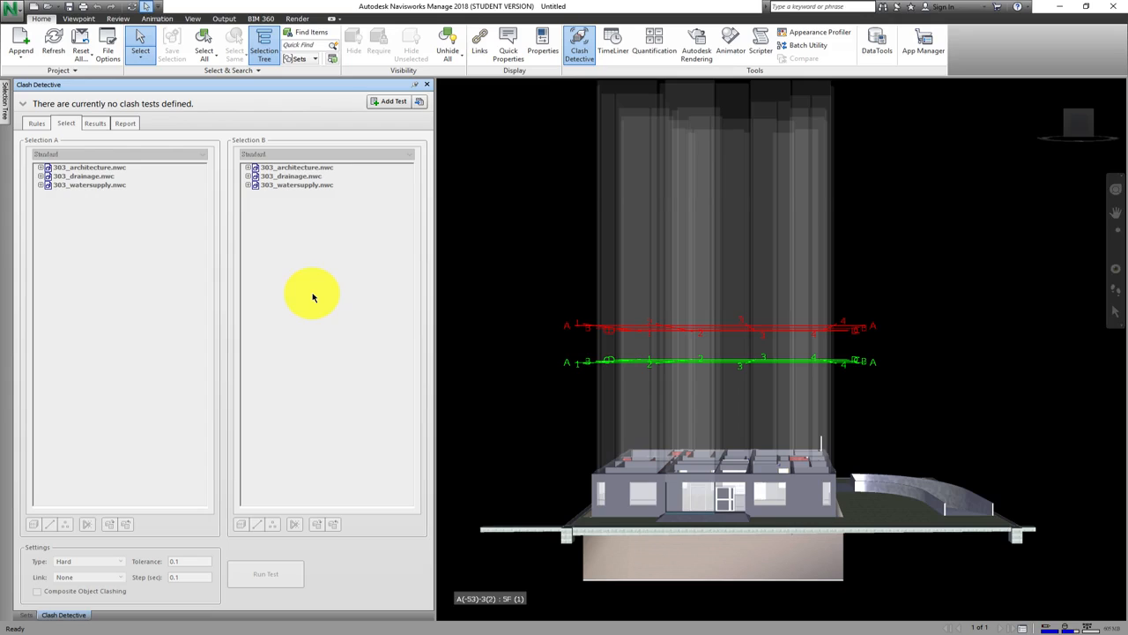
{"action": "left_click", "coordinate": [384, 102]}
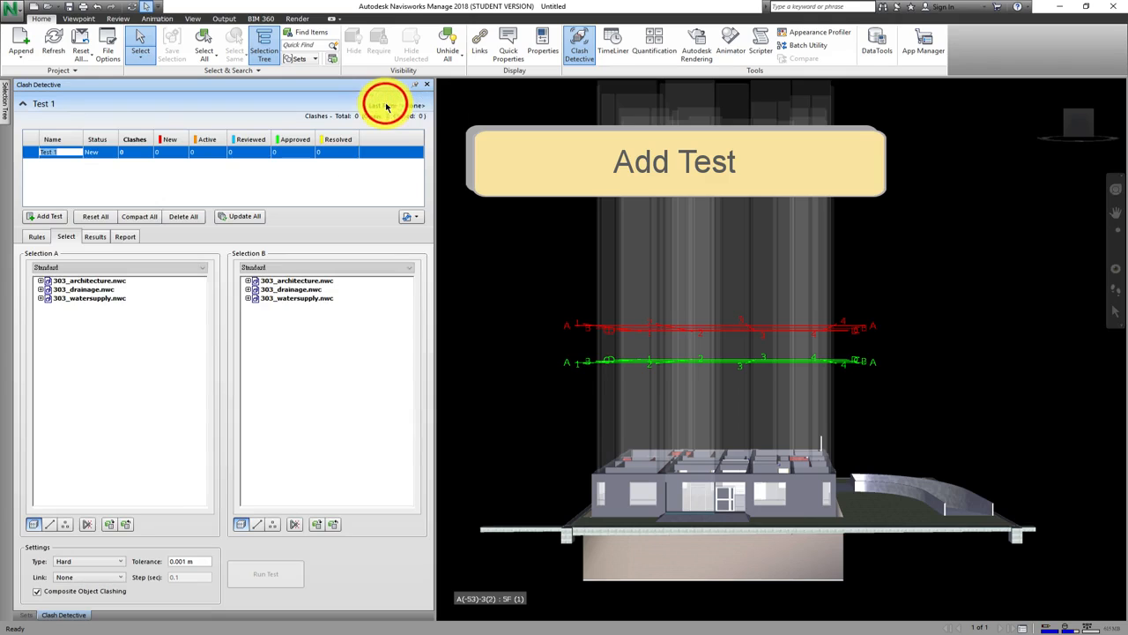
{"action": "left_click", "coordinate": [71, 148]}
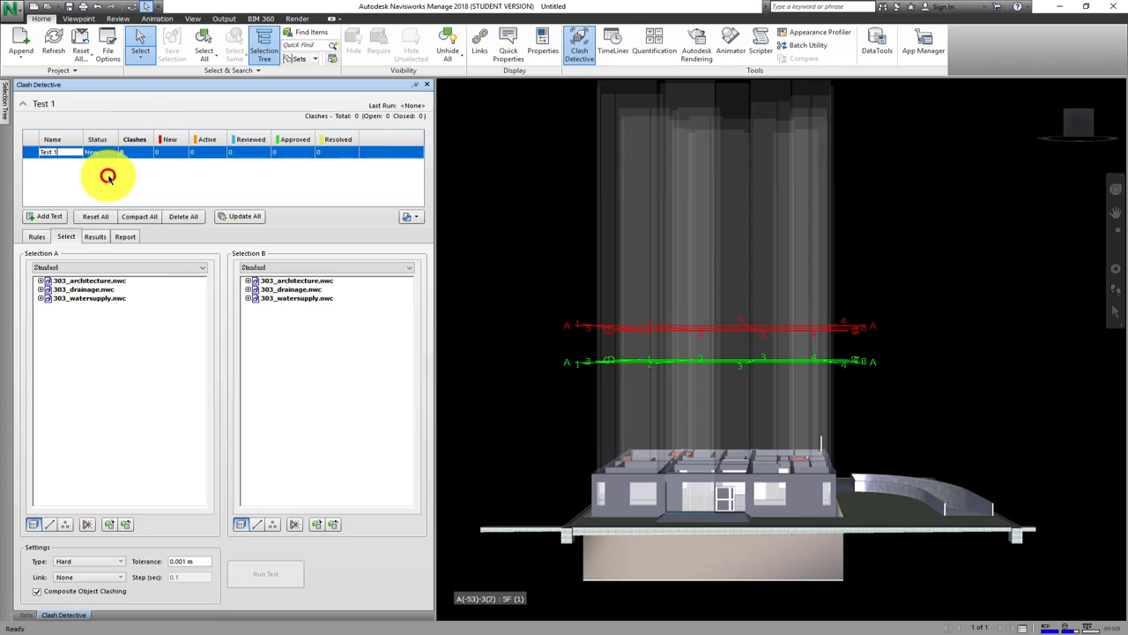
Assign 303_architecture.nwc to Selection A and both 303_drainage.nwc and 303_watersupply.nwc to Selection B of the clash test
{"action": "left_click", "coordinate": [112, 280]}
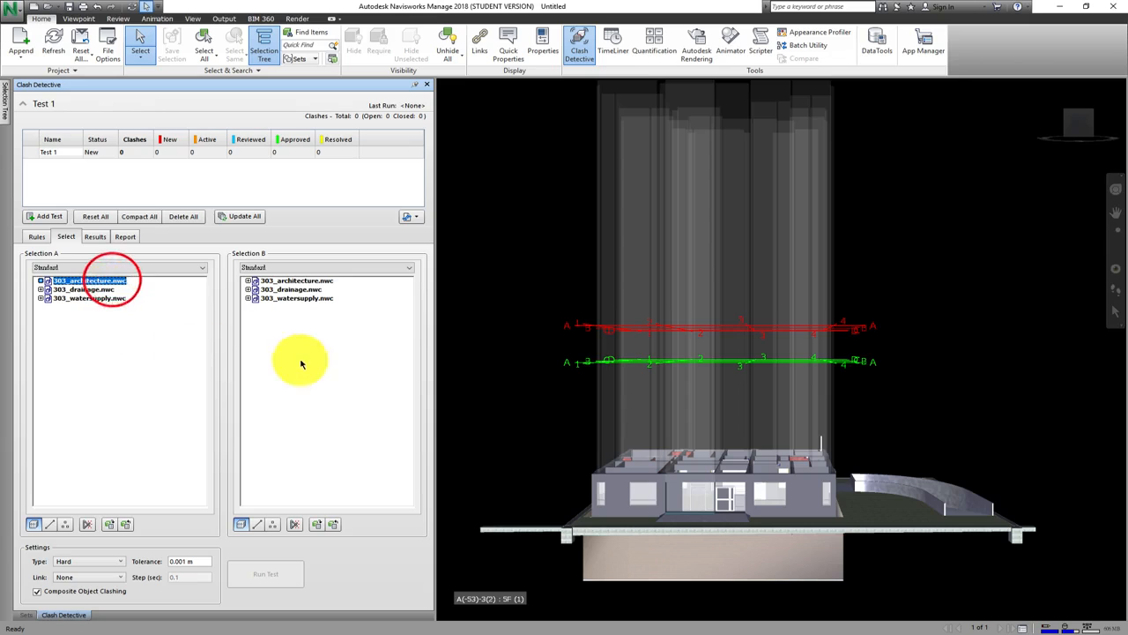
{"action": "left_click", "coordinate": [292, 291]}
{"action": "left_click", "coordinate": [294, 299]}
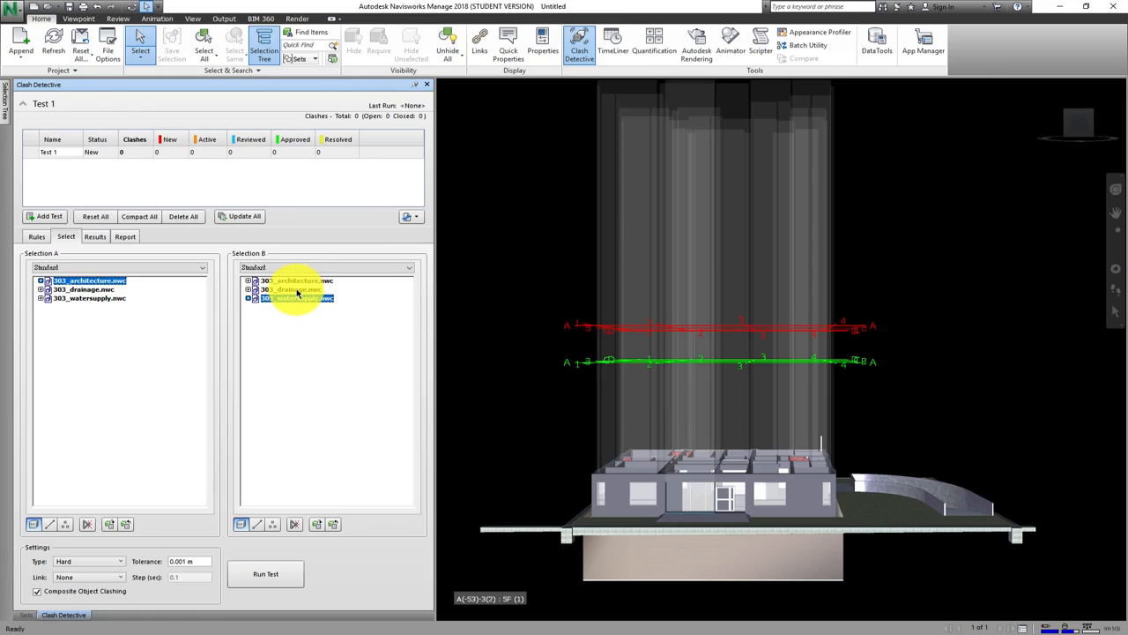
{"action": "left_click", "coordinate": [294, 290]}
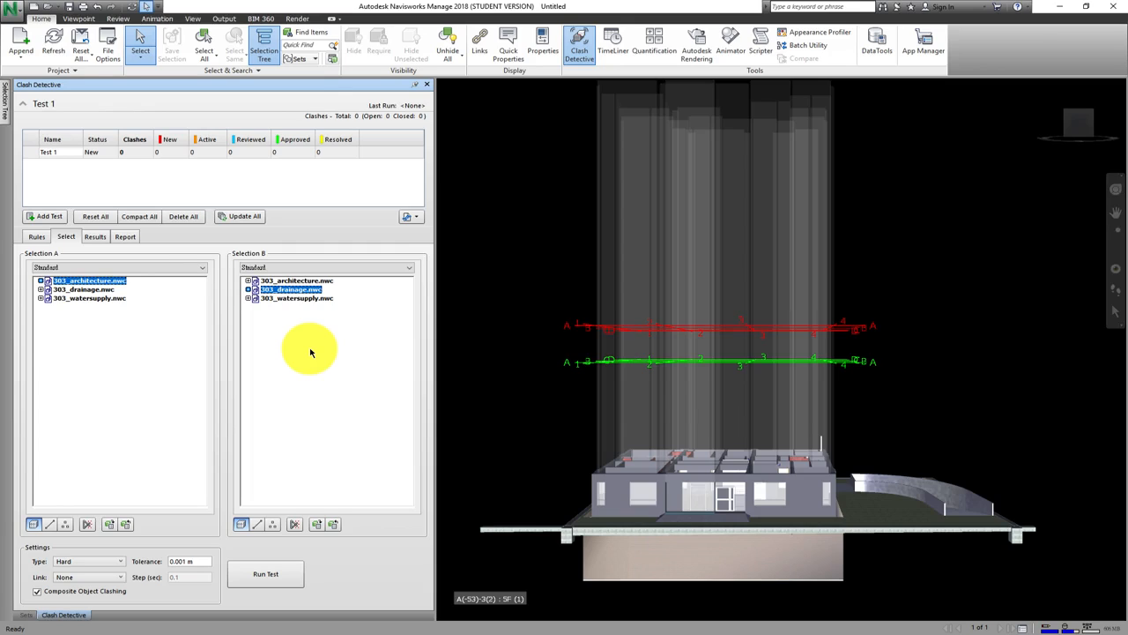
{"action": "left_click", "coordinate": [302, 298], "text": "ctrl"}
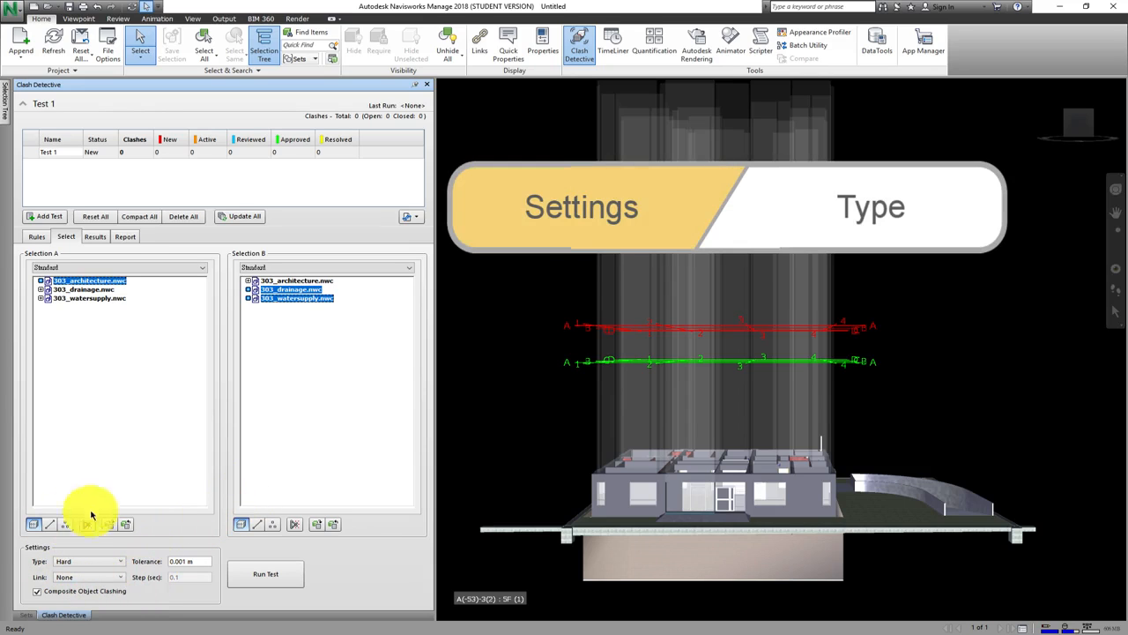
Set the clash type to Hard and run the test
{"action": "left_click", "coordinate": [78, 561]}
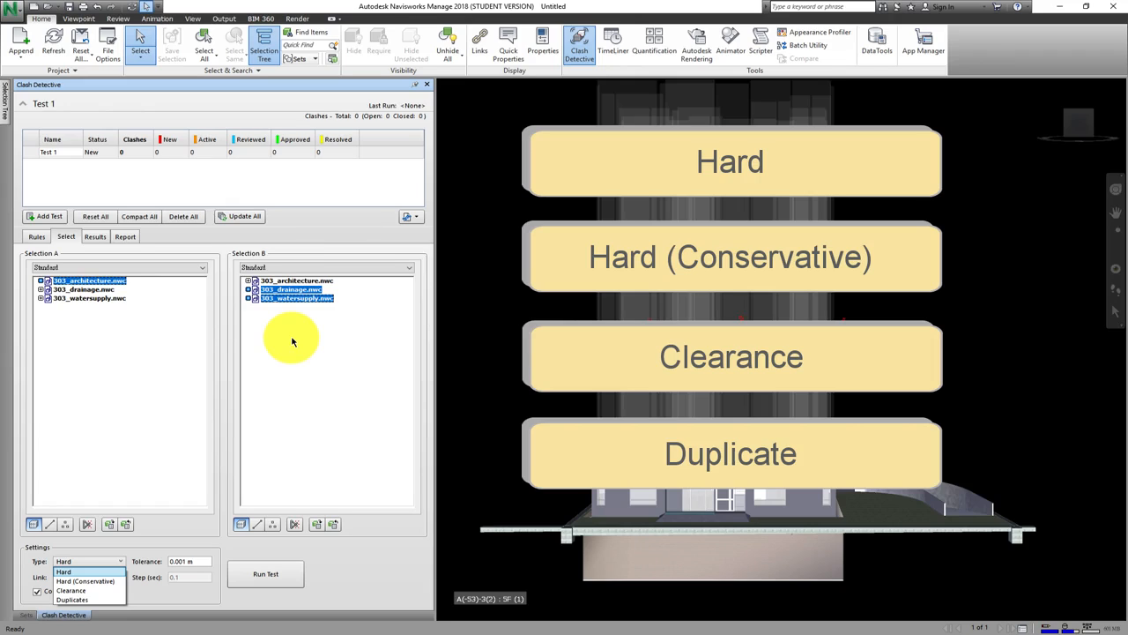
{"action": "left_click", "coordinate": [109, 572]}
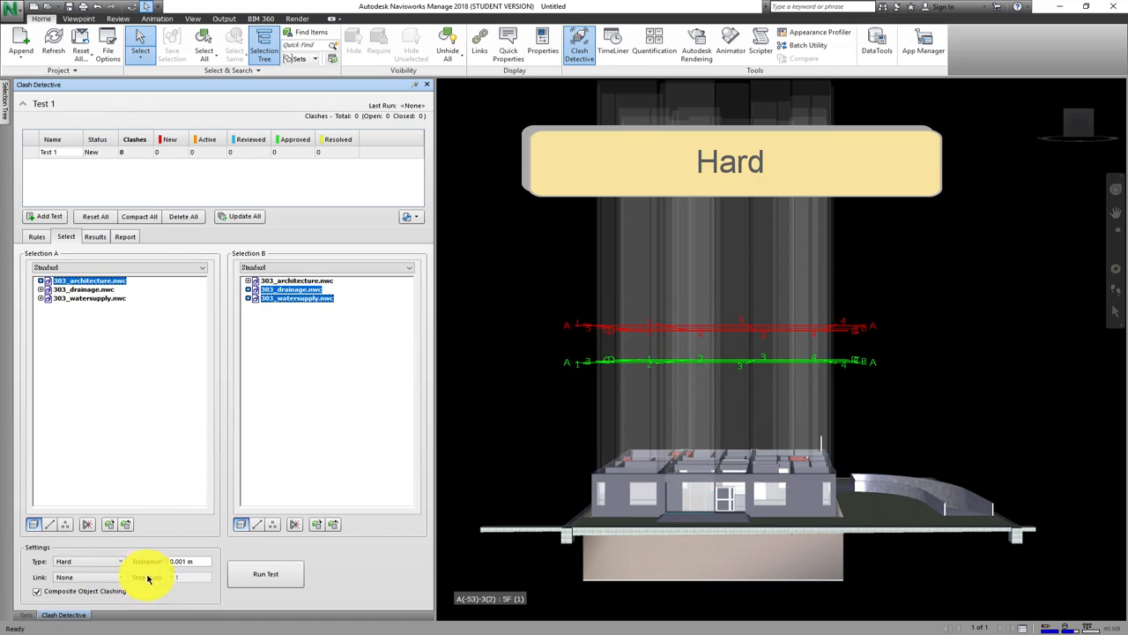
{"action": "left_click", "coordinate": [294, 575]}
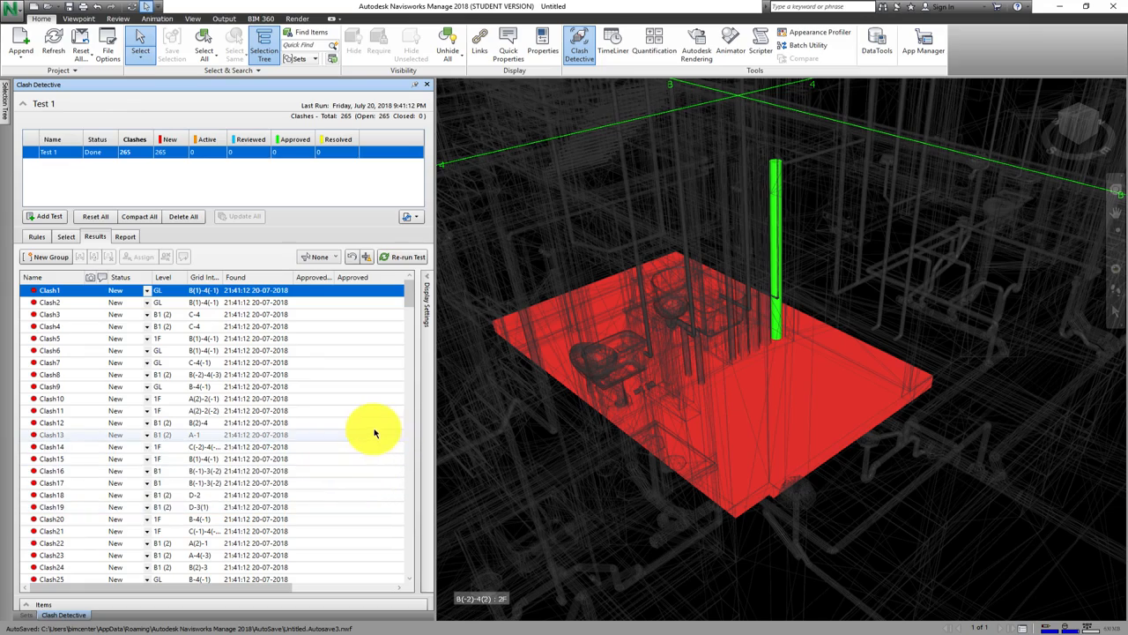
Examine the location of the first clash within the whole building and the clashing elements of each following result through Clash8
{"action": "scroll", "coordinate": [690, 324], "scroll_direction": "down", "scroll_amount": 3}
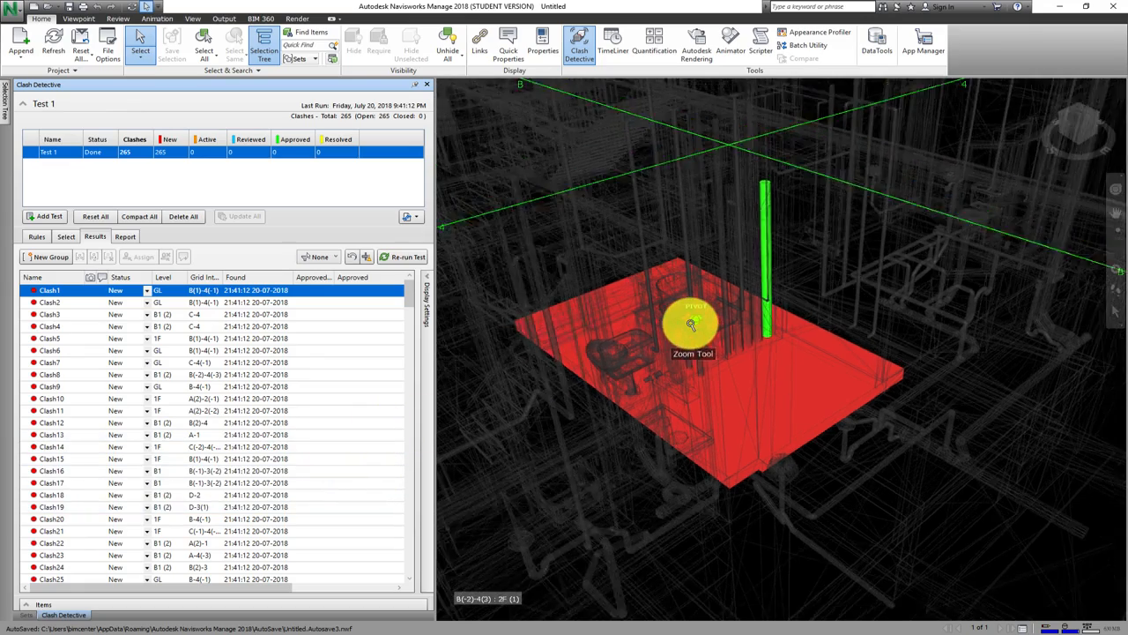
{"action": "scroll", "coordinate": [687, 326], "scroll_direction": "down", "scroll_amount": 5}
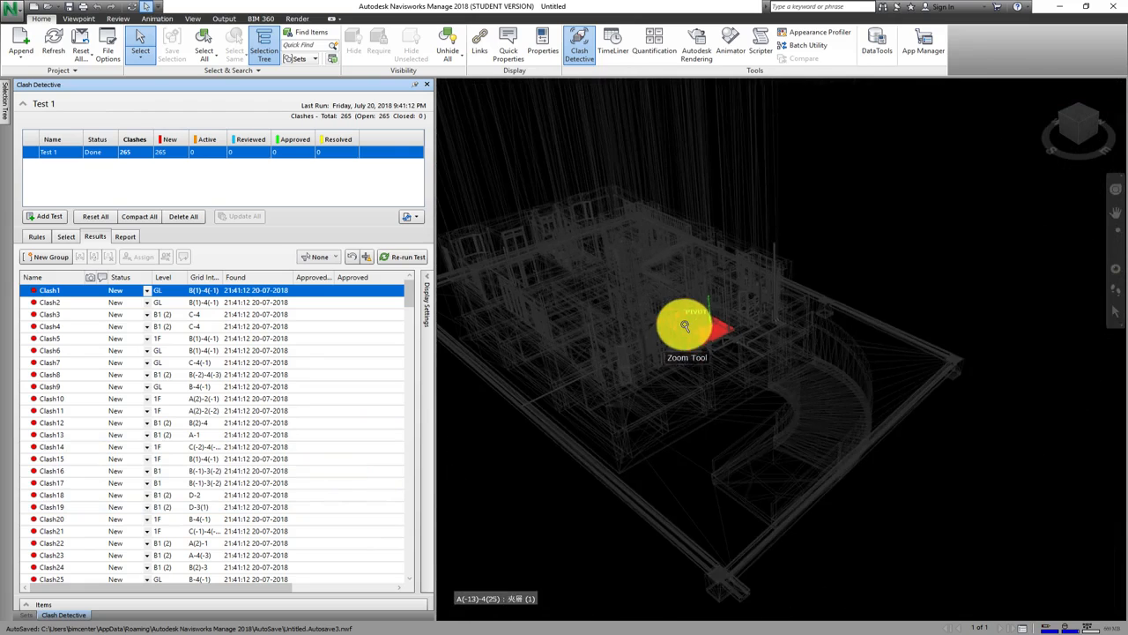
{"action": "middle_click_drag", "start_coordinate": [693, 333], "coordinate": [771, 338]}
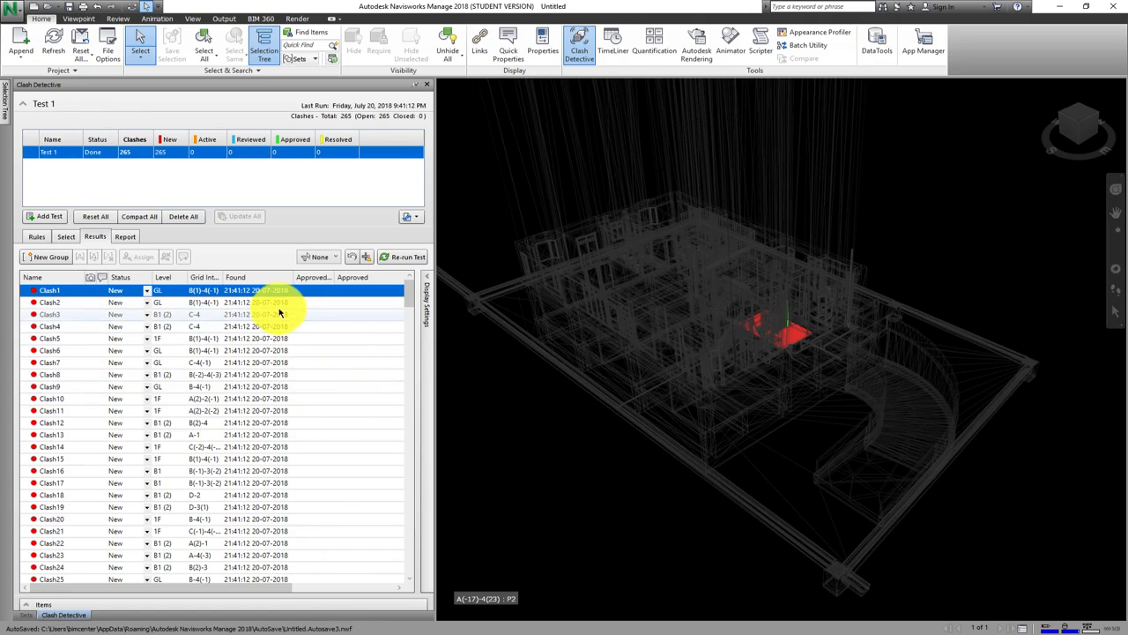
{"action": "left_click", "coordinate": [87, 302]}
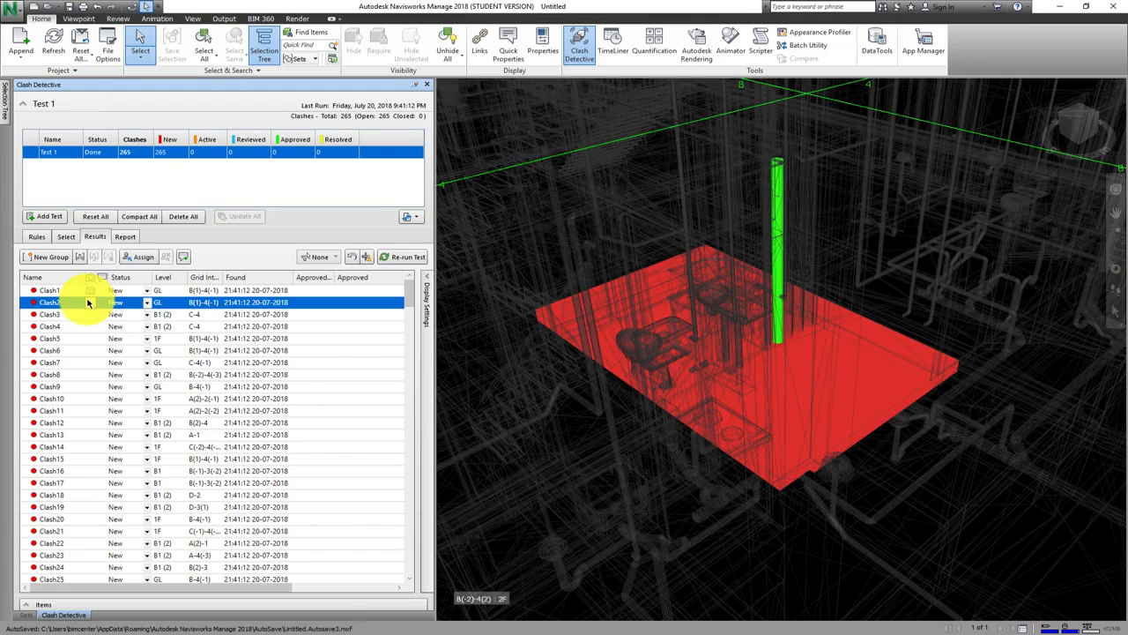
{"action": "key", "text": "Down"}
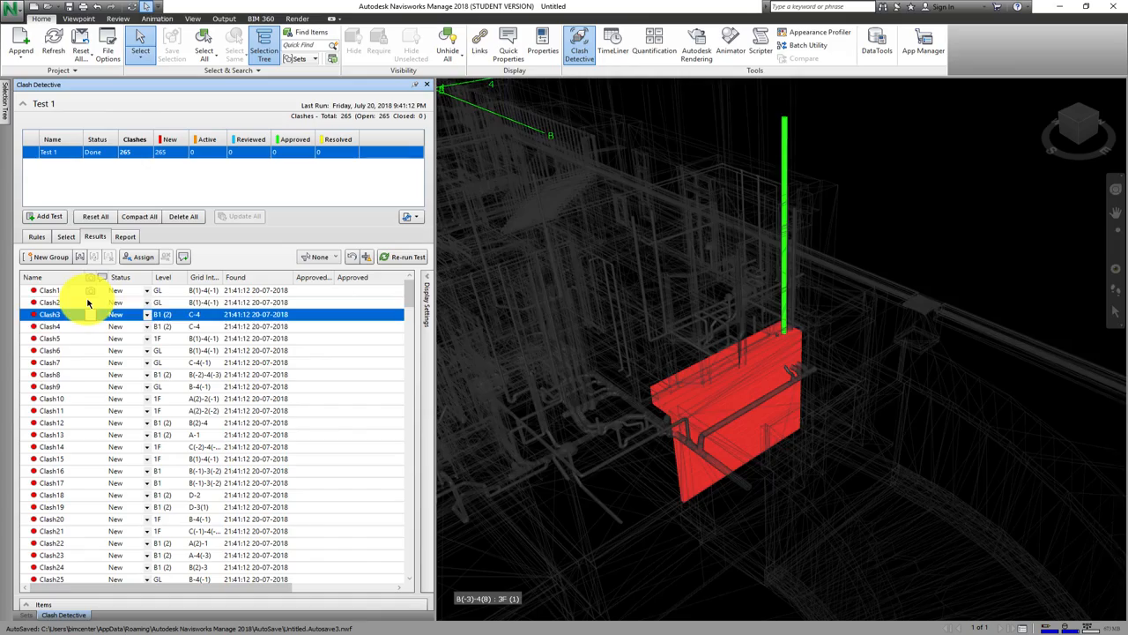
{"action": "key", "text": "Down"}
{"action": "key", "text": "Down"}
{"action": "key", "text": "Down"}
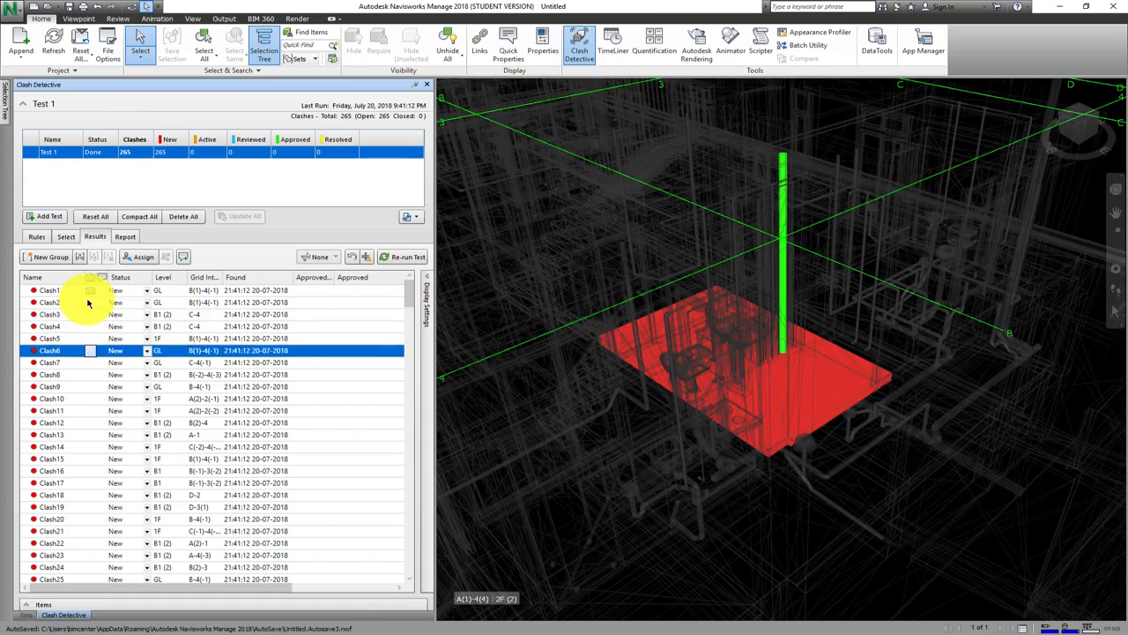
{"action": "key", "text": "Down"}
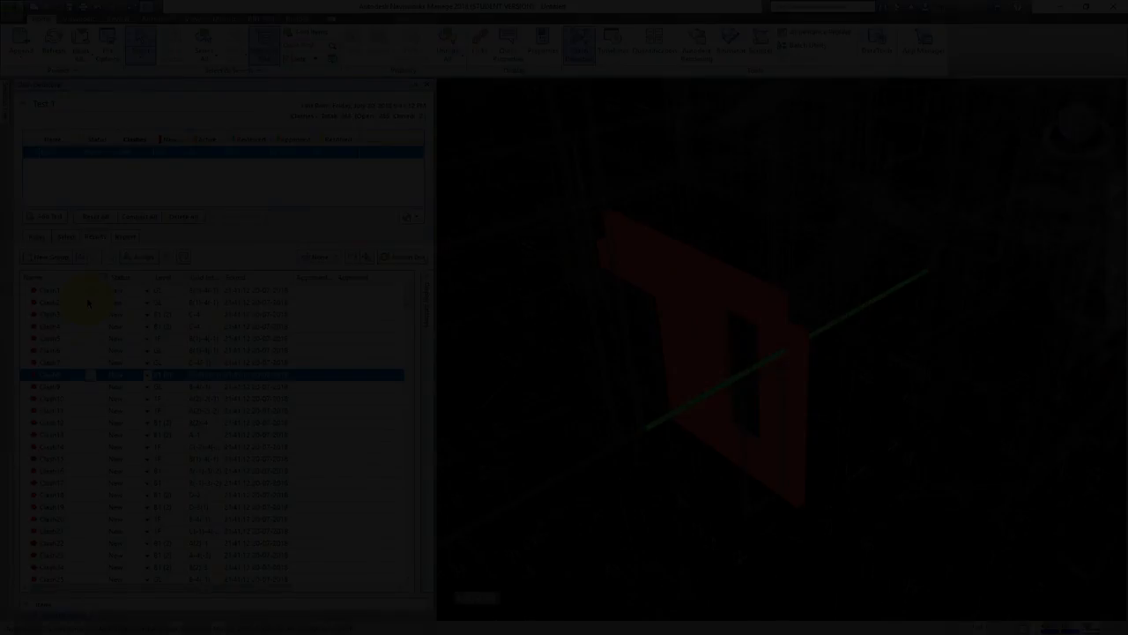